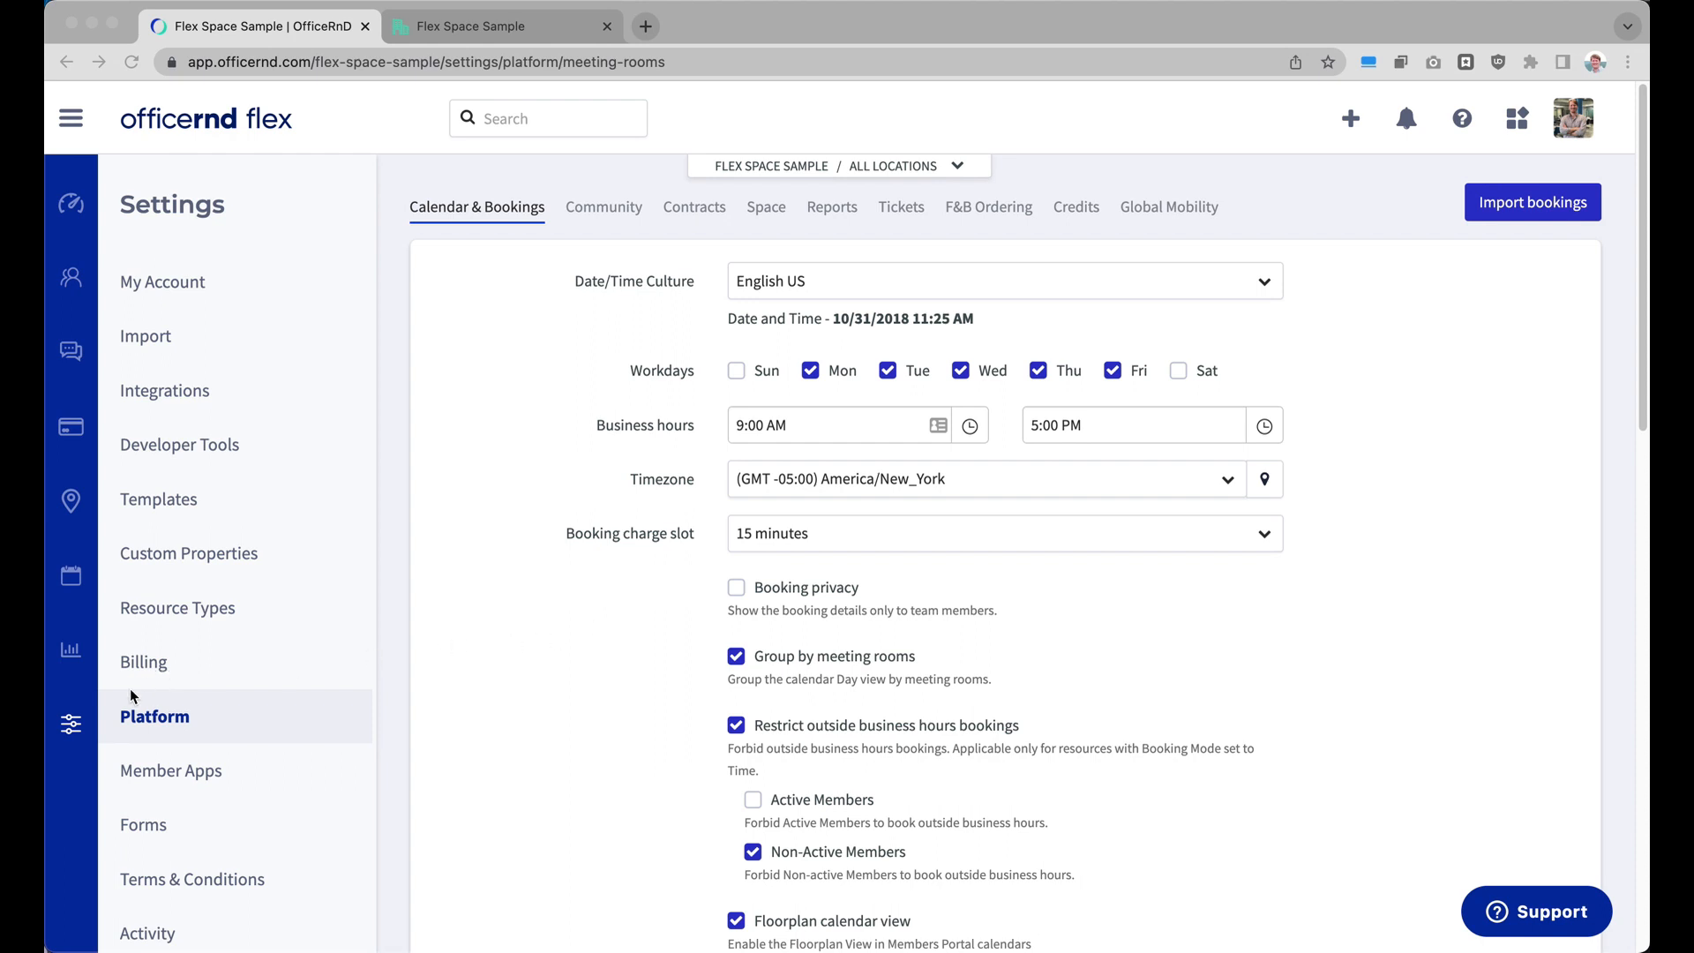
Re-enable the outside business hours restriction, applied to non-active members only
{"action": "left_click", "coordinate": [70, 724]}
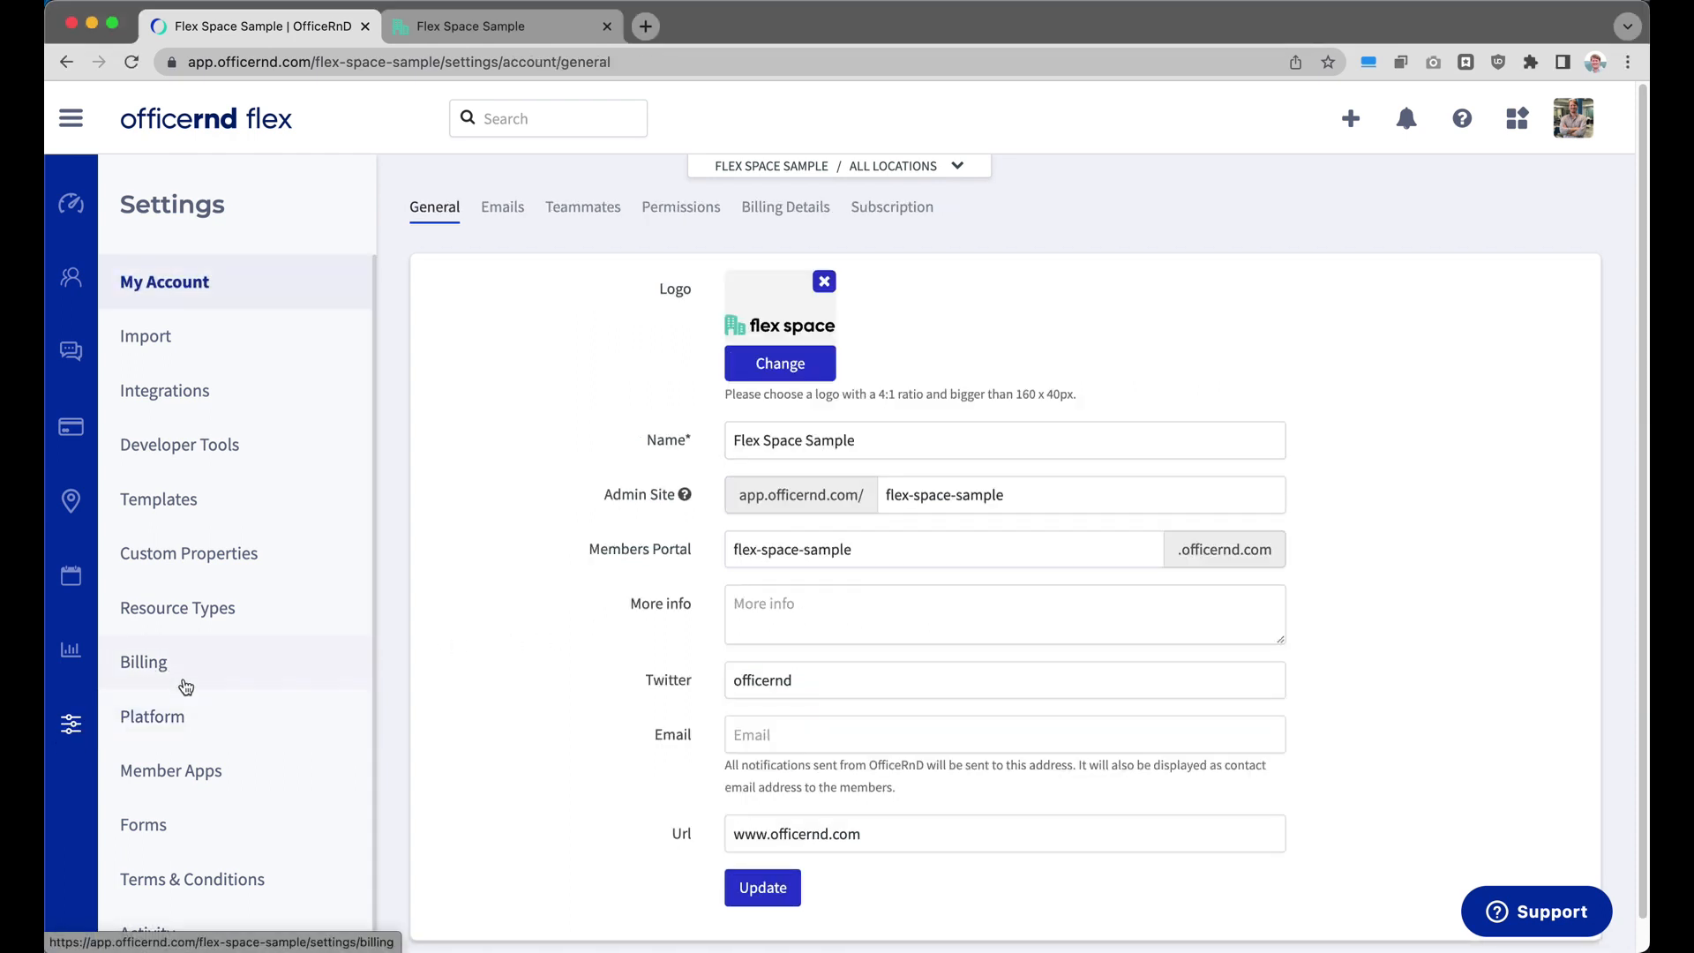
{"action": "left_click", "coordinate": [156, 716]}
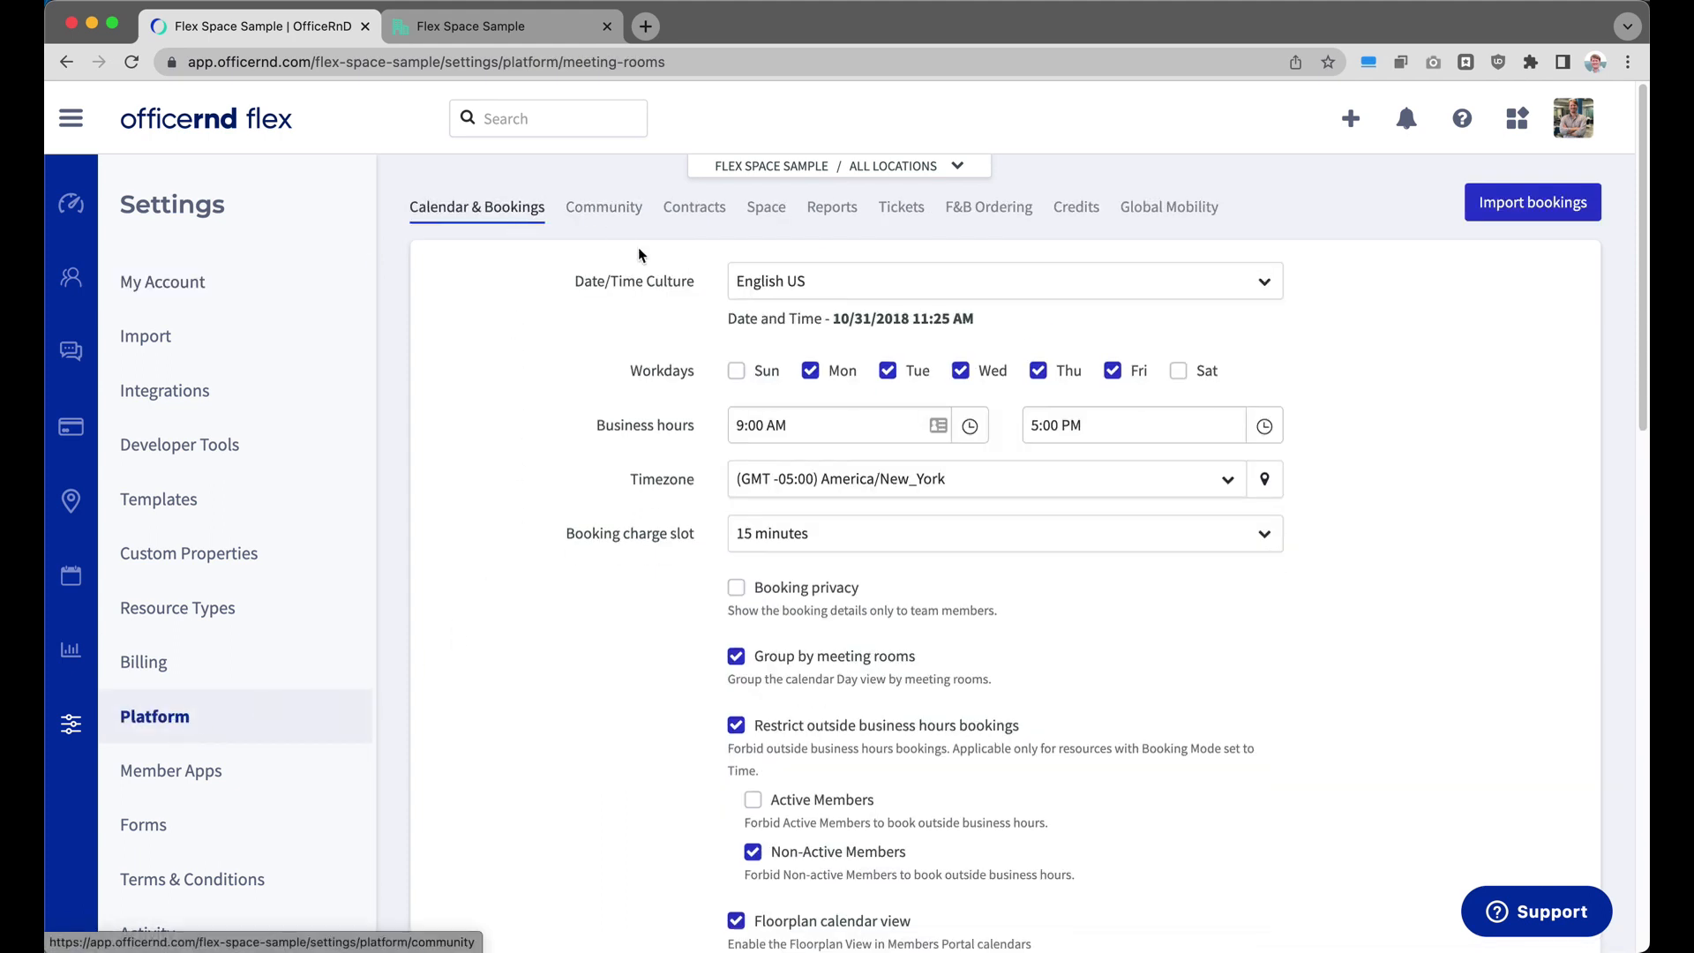
{"action": "scroll", "coordinate": [636, 458], "scroll_direction": "down", "scroll_amount": 3}
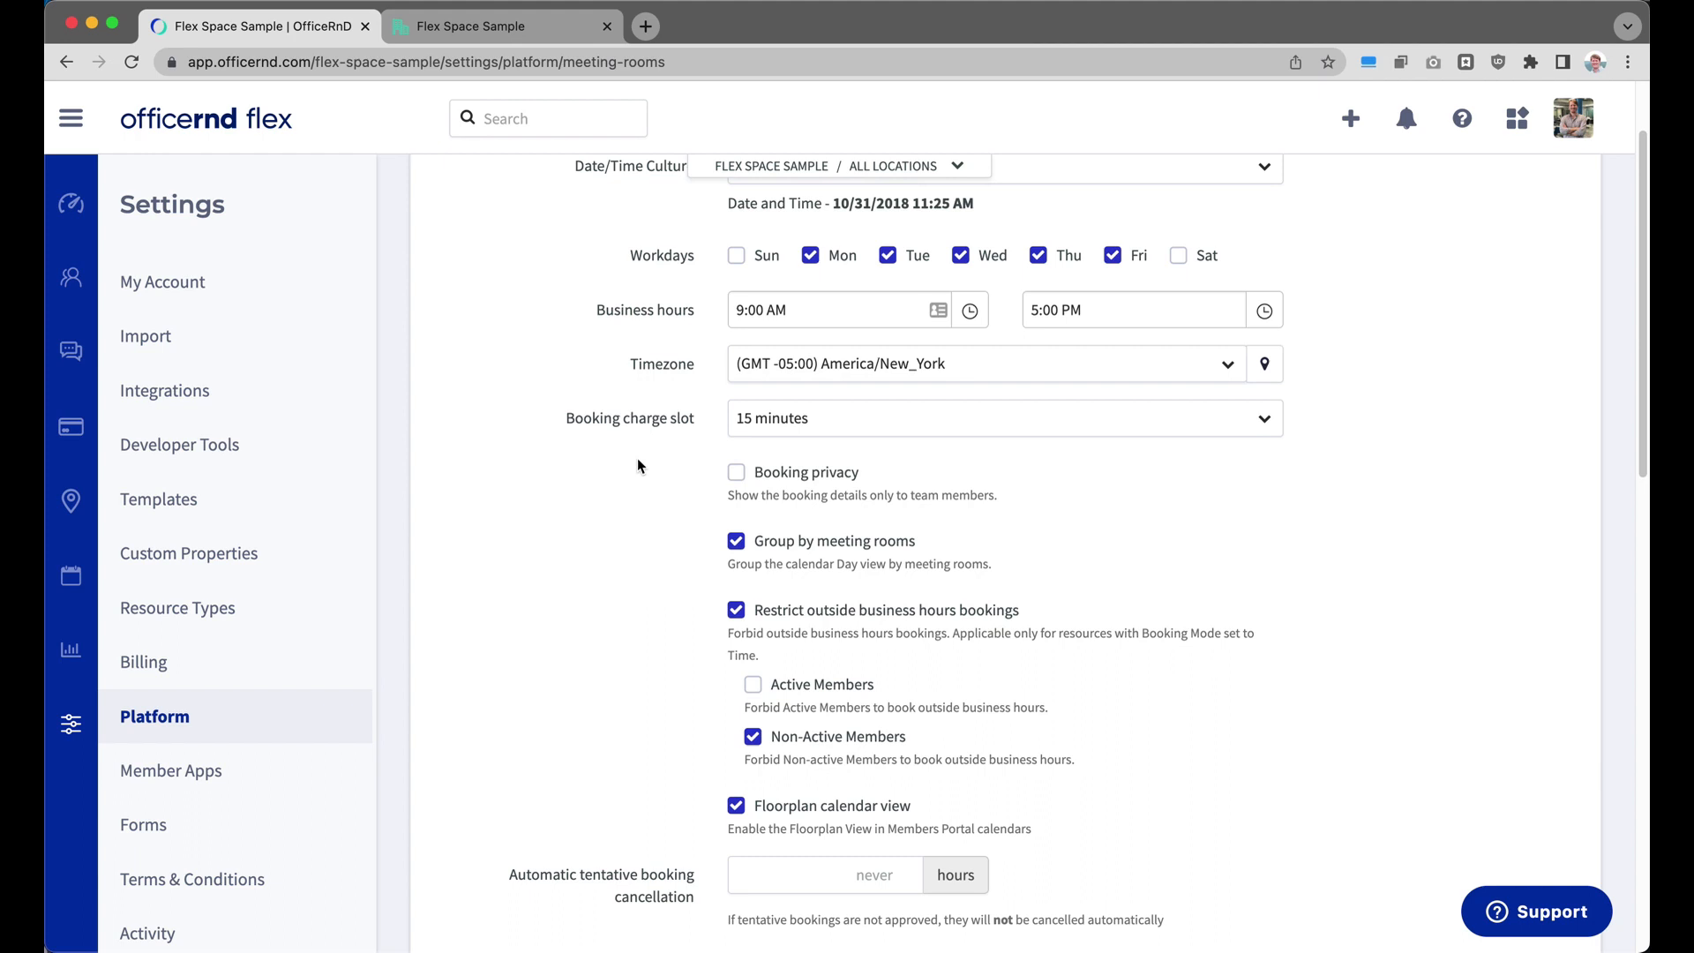
{"action": "scroll", "coordinate": [637, 458], "scroll_direction": "down", "scroll_amount": 2}
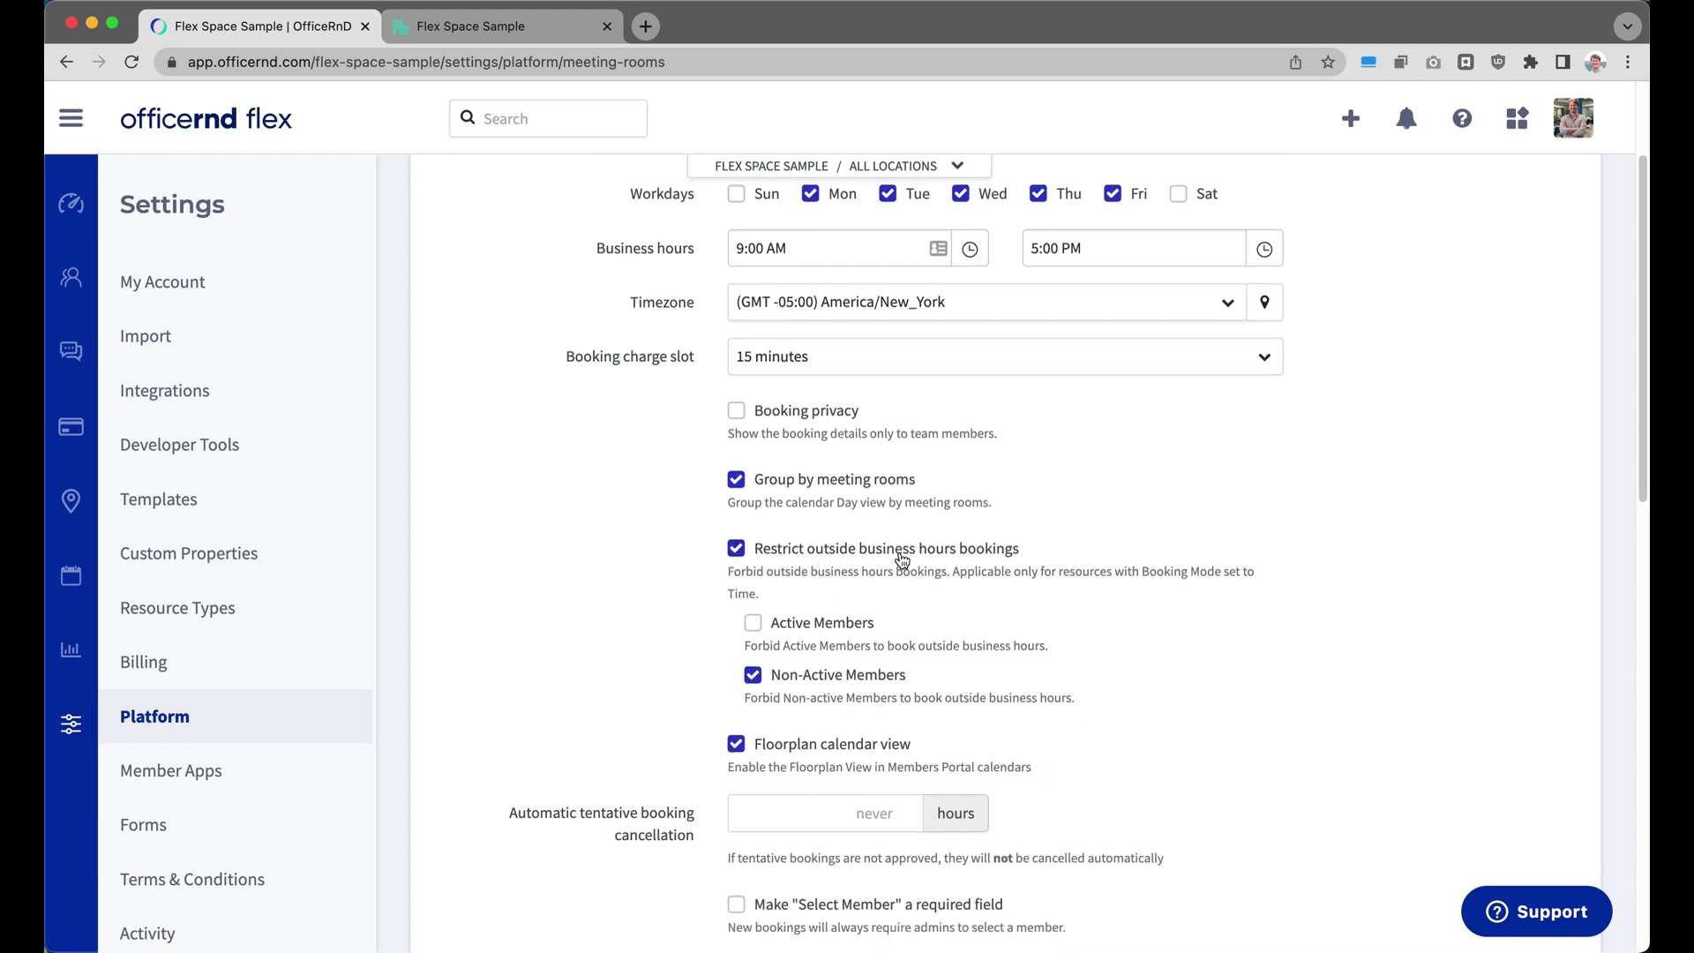
{"action": "scroll", "coordinate": [1031, 562], "scroll_direction": "down", "scroll_amount": 3}
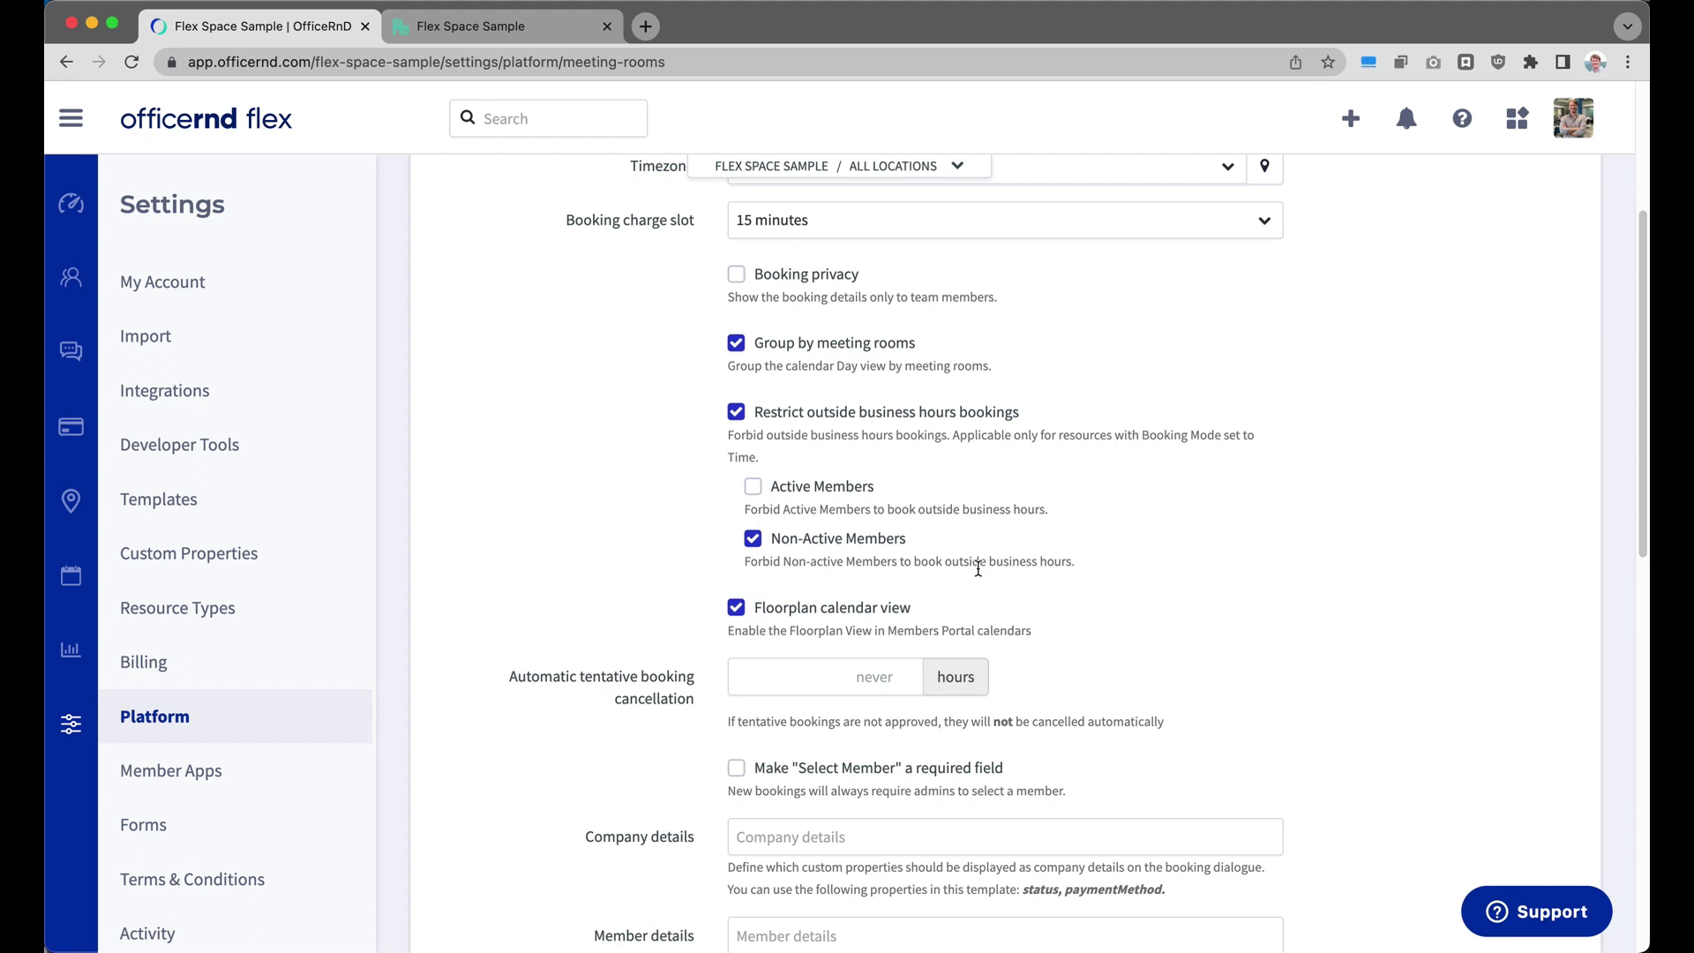
{"action": "left_click", "coordinate": [736, 412]}
{"action": "left_click", "coordinate": [752, 487]}
{"action": "scroll", "coordinate": [999, 557], "scroll_direction": "down", "scroll_amount": 5}
{"action": "scroll", "coordinate": [981, 621], "scroll_direction": "down", "scroll_amount": 3}
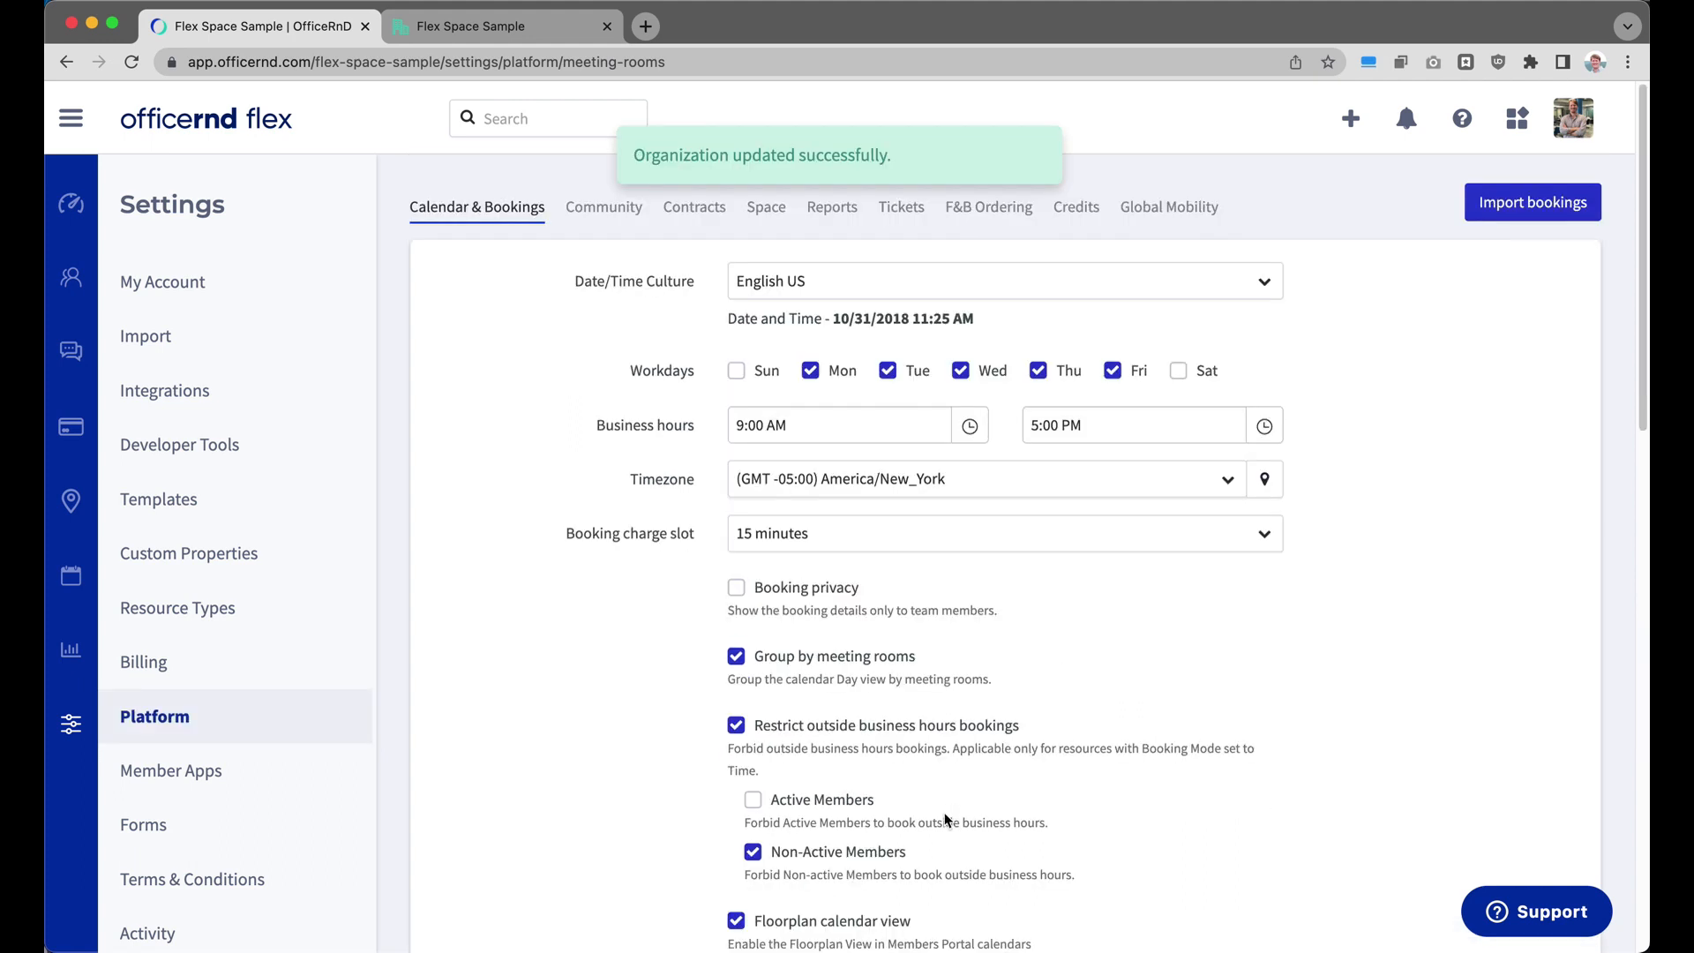
View the public room calendar in the members portal, then return to the login page
{"action": "left_click", "coordinate": [505, 32]}
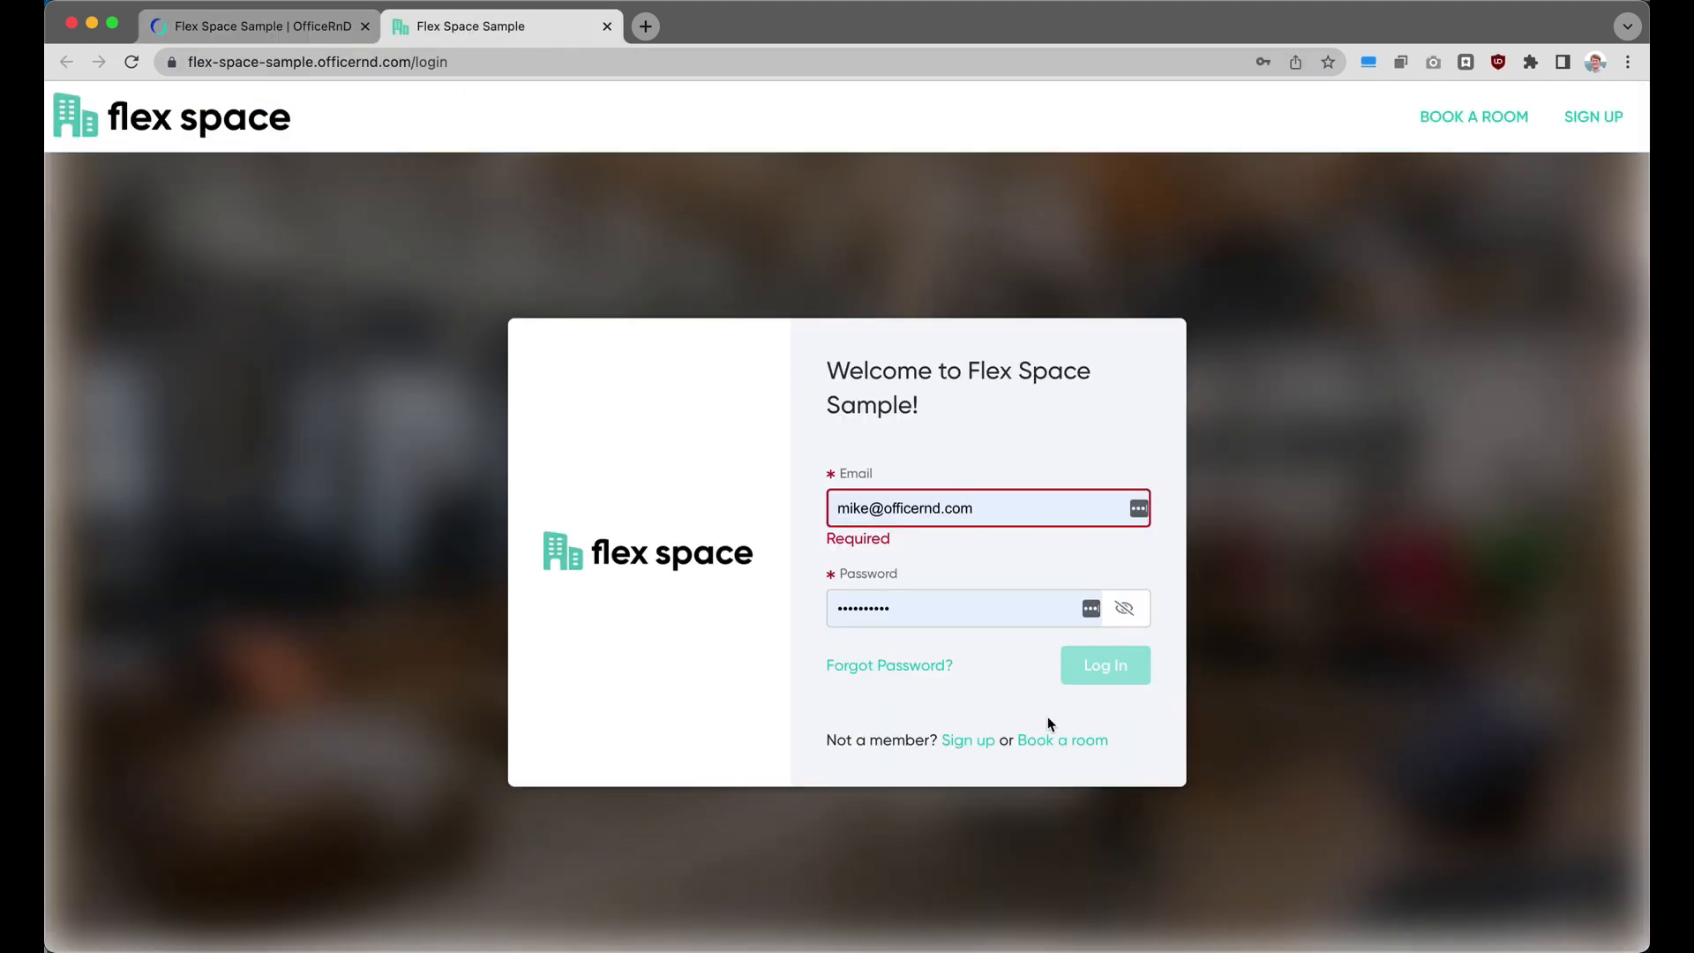
{"action": "left_click", "coordinate": [1069, 742]}
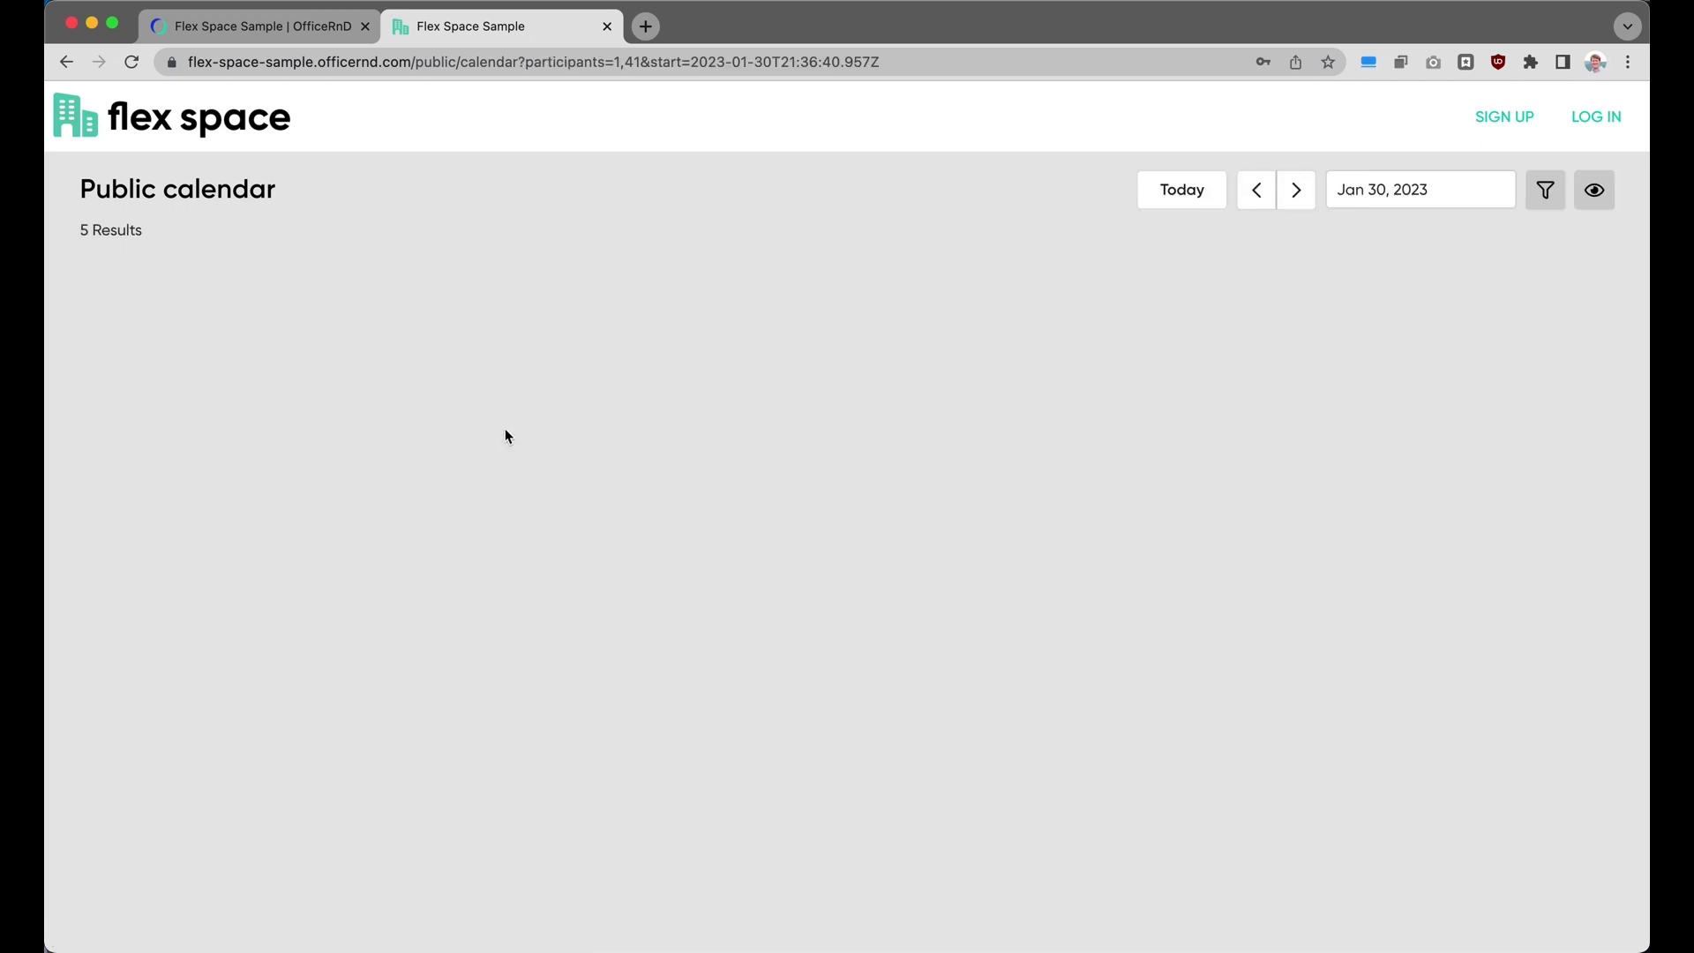
{"action": "scroll", "coordinate": [314, 681], "scroll_direction": "down", "scroll_amount": 2}
{"action": "scroll", "coordinate": [314, 689], "scroll_direction": "down", "scroll_amount": 3}
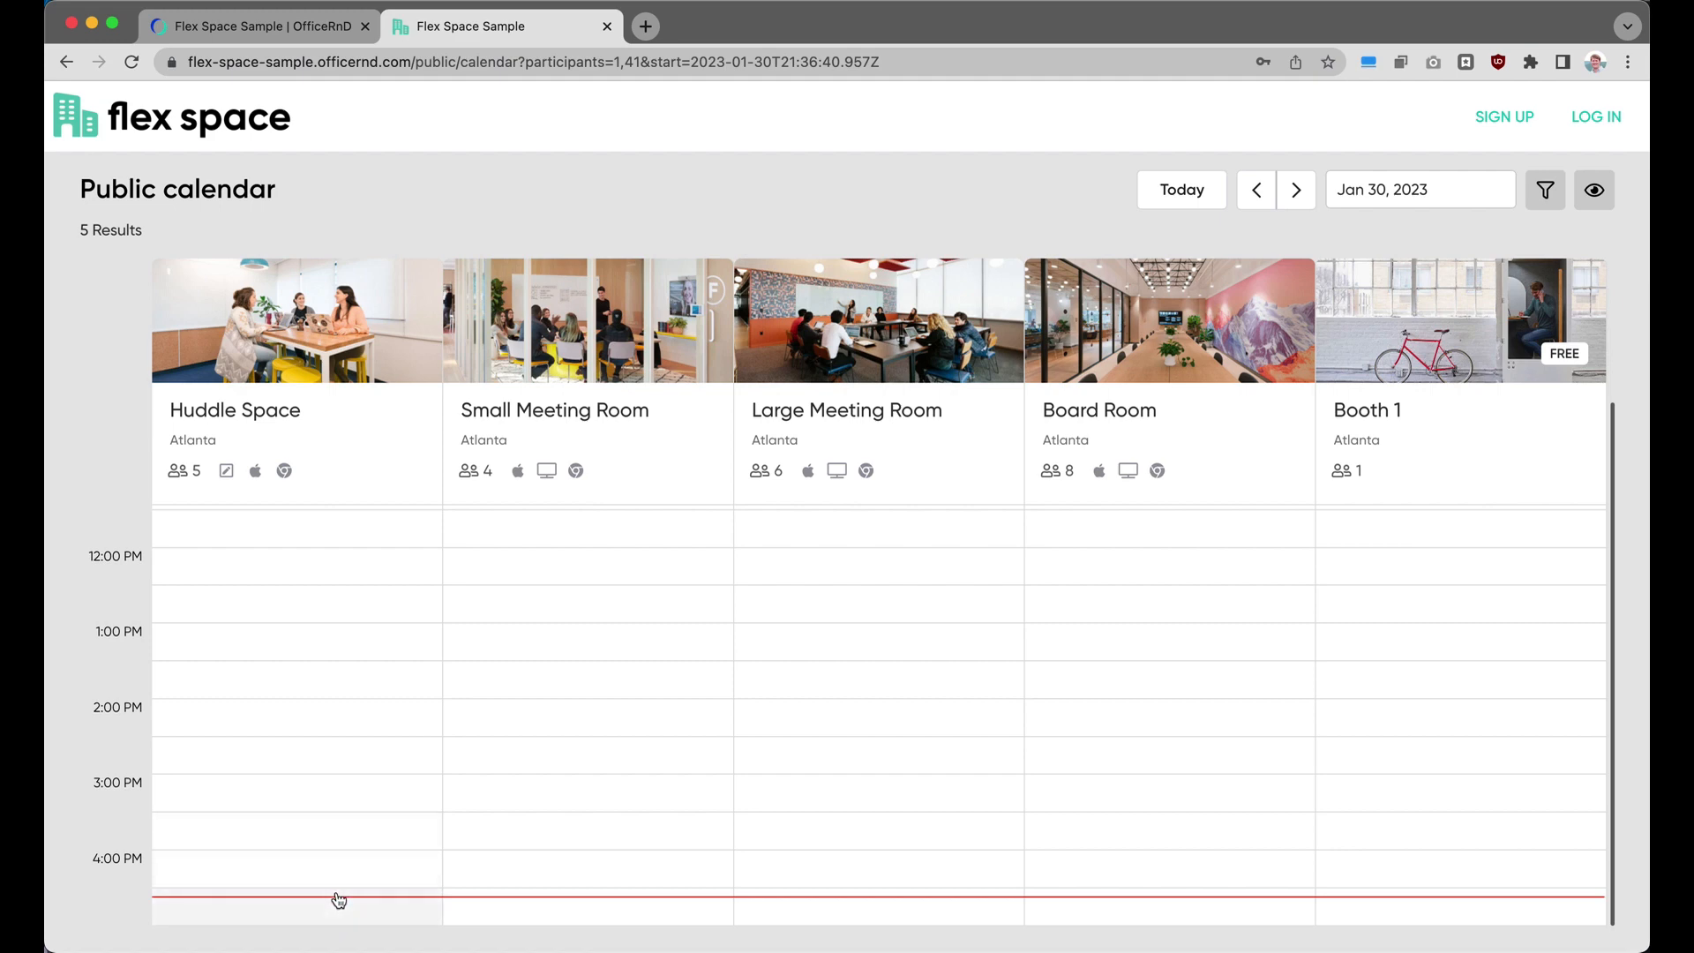
{"action": "scroll", "coordinate": [346, 884], "scroll_direction": "up", "scroll_amount": 5}
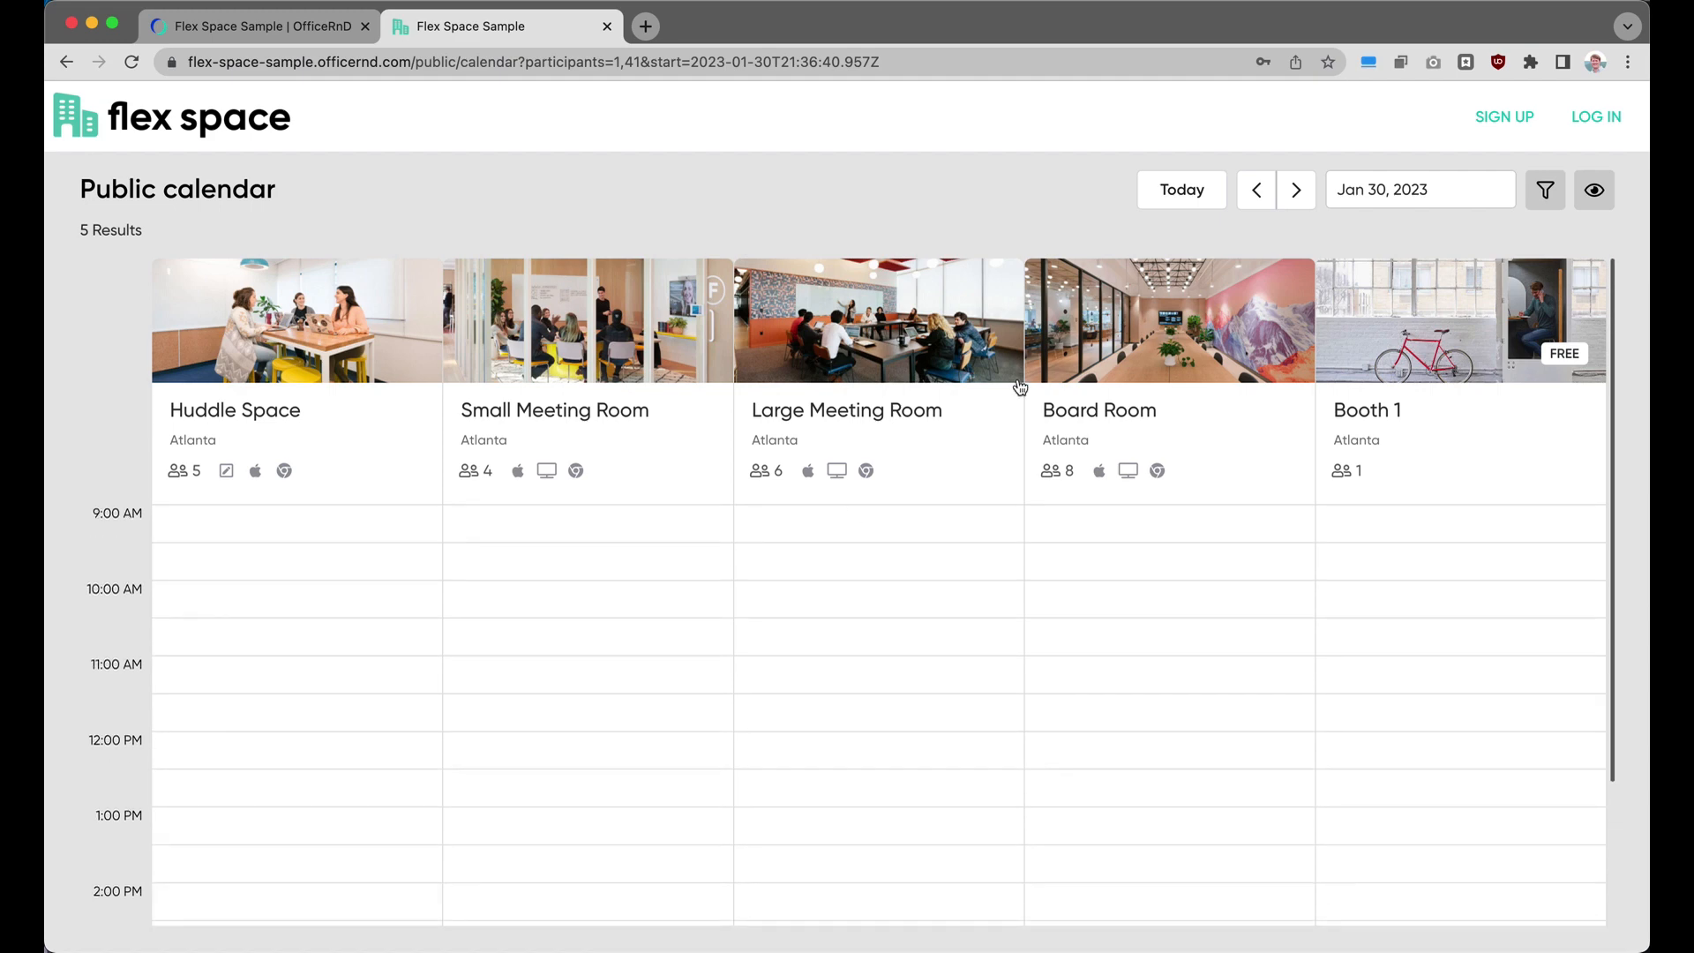
{"action": "left_click", "coordinate": [1593, 116]}
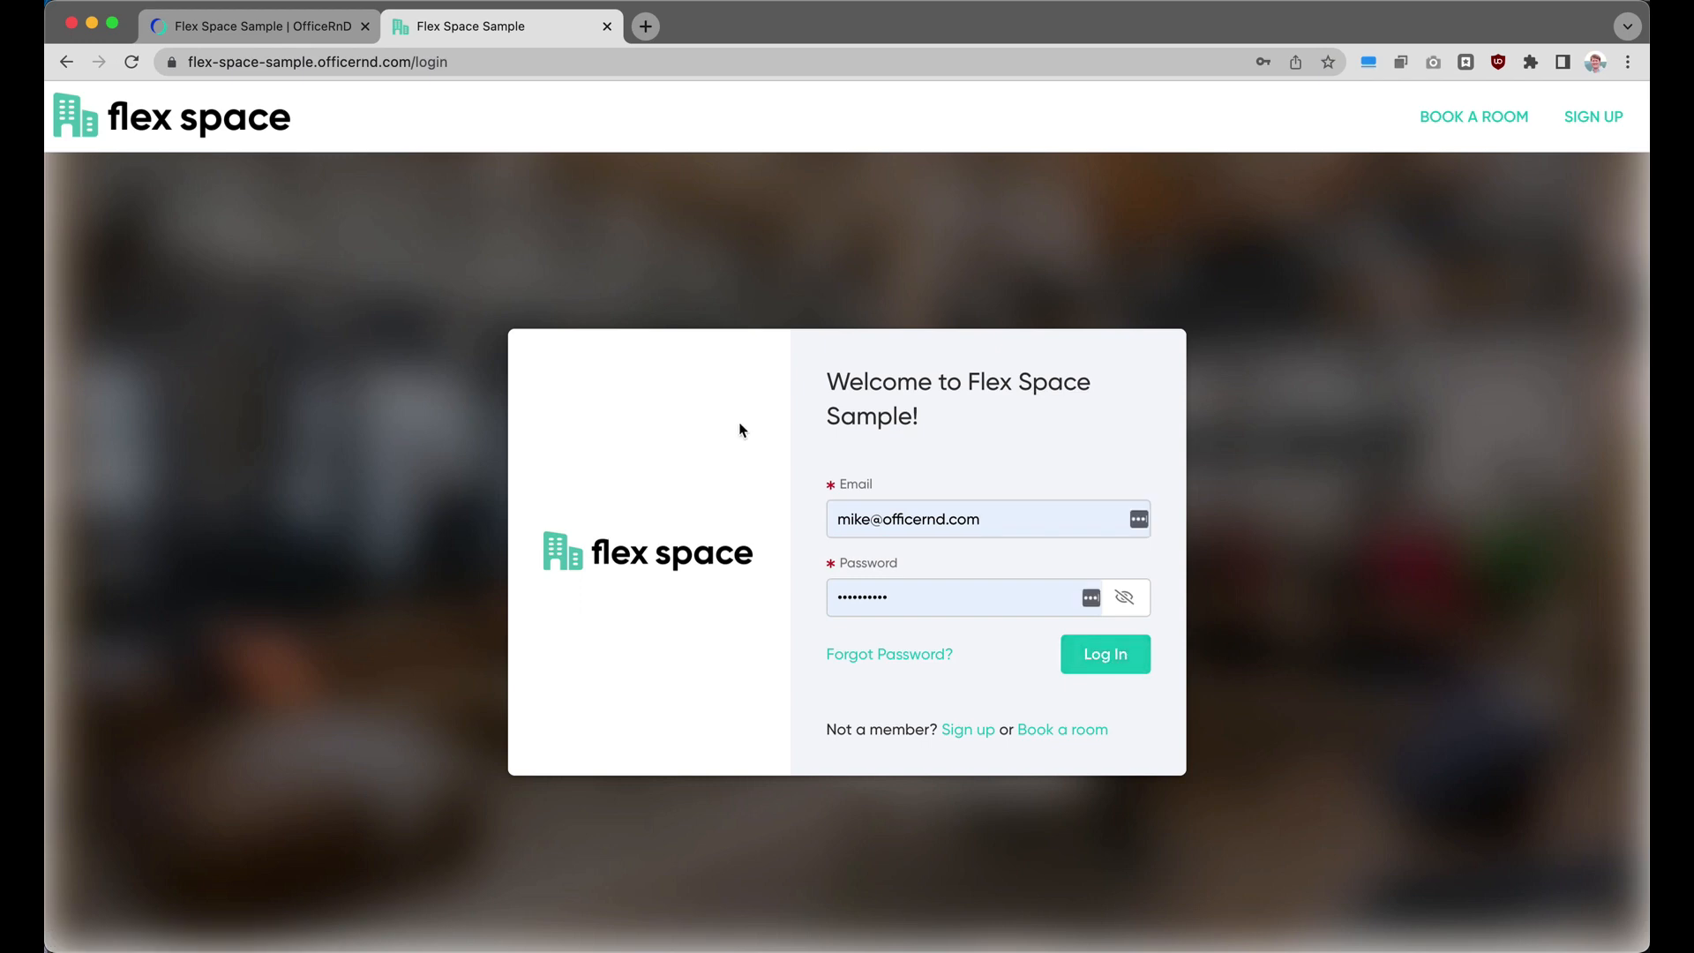
Sign in to the Flex Space portal and review the meeting rooms calendar evening hours
{"action": "left_click", "coordinate": [1106, 653]}
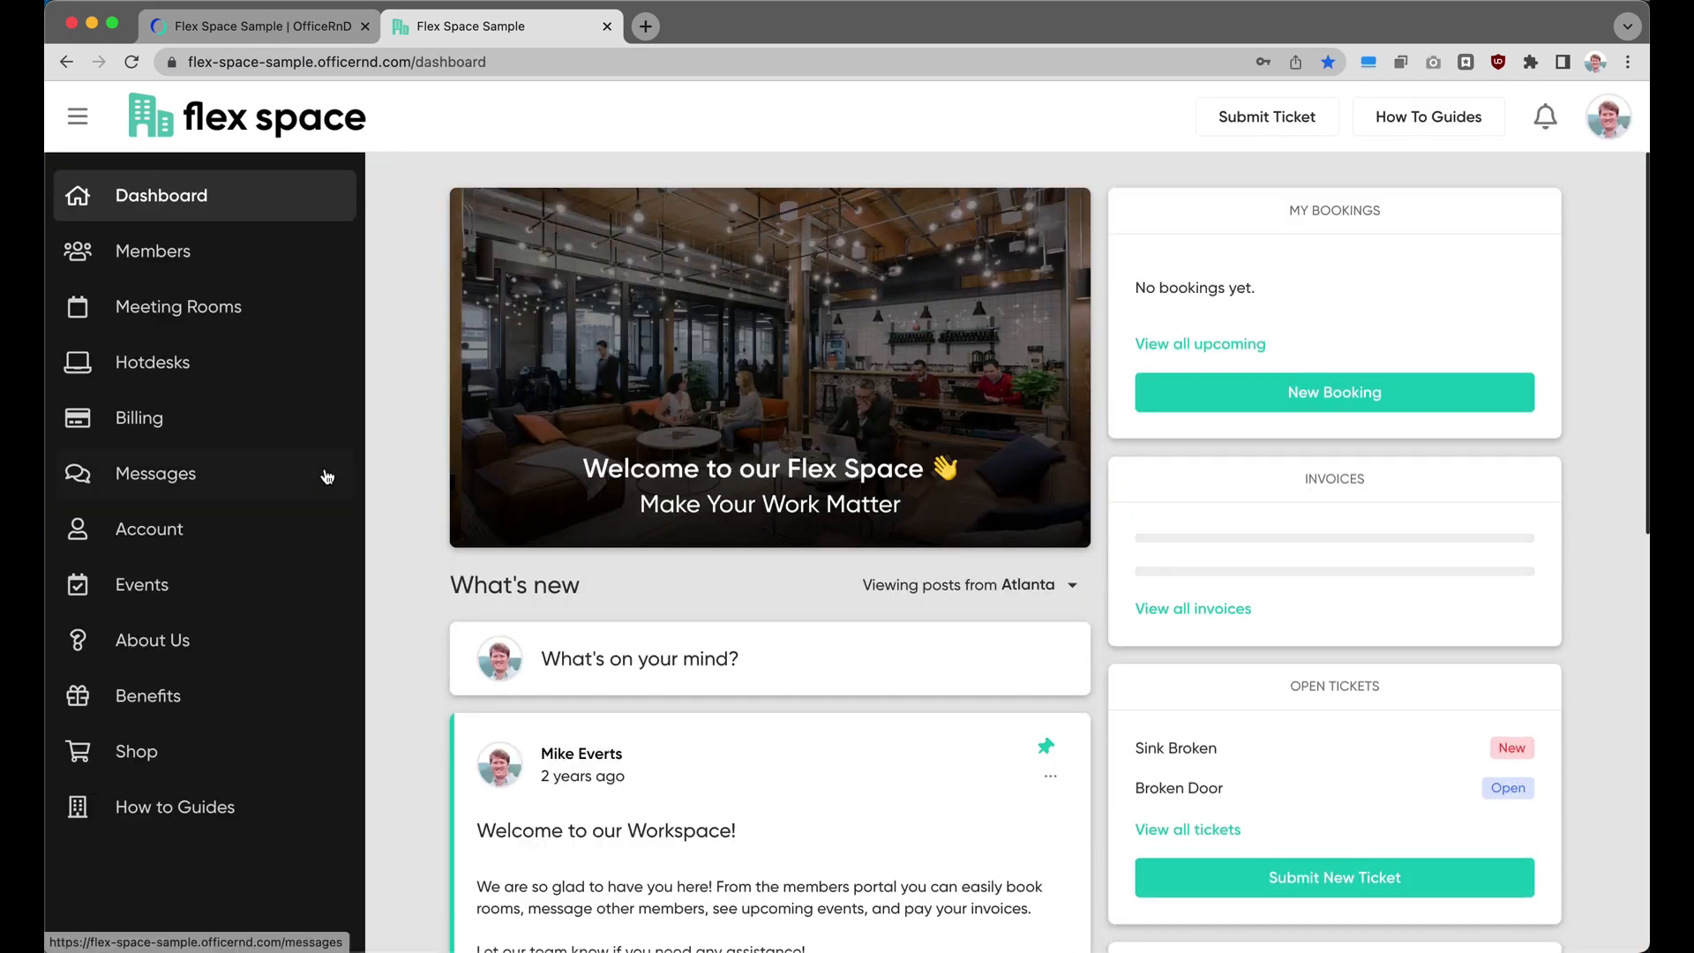
{"action": "left_click", "coordinate": [177, 306]}
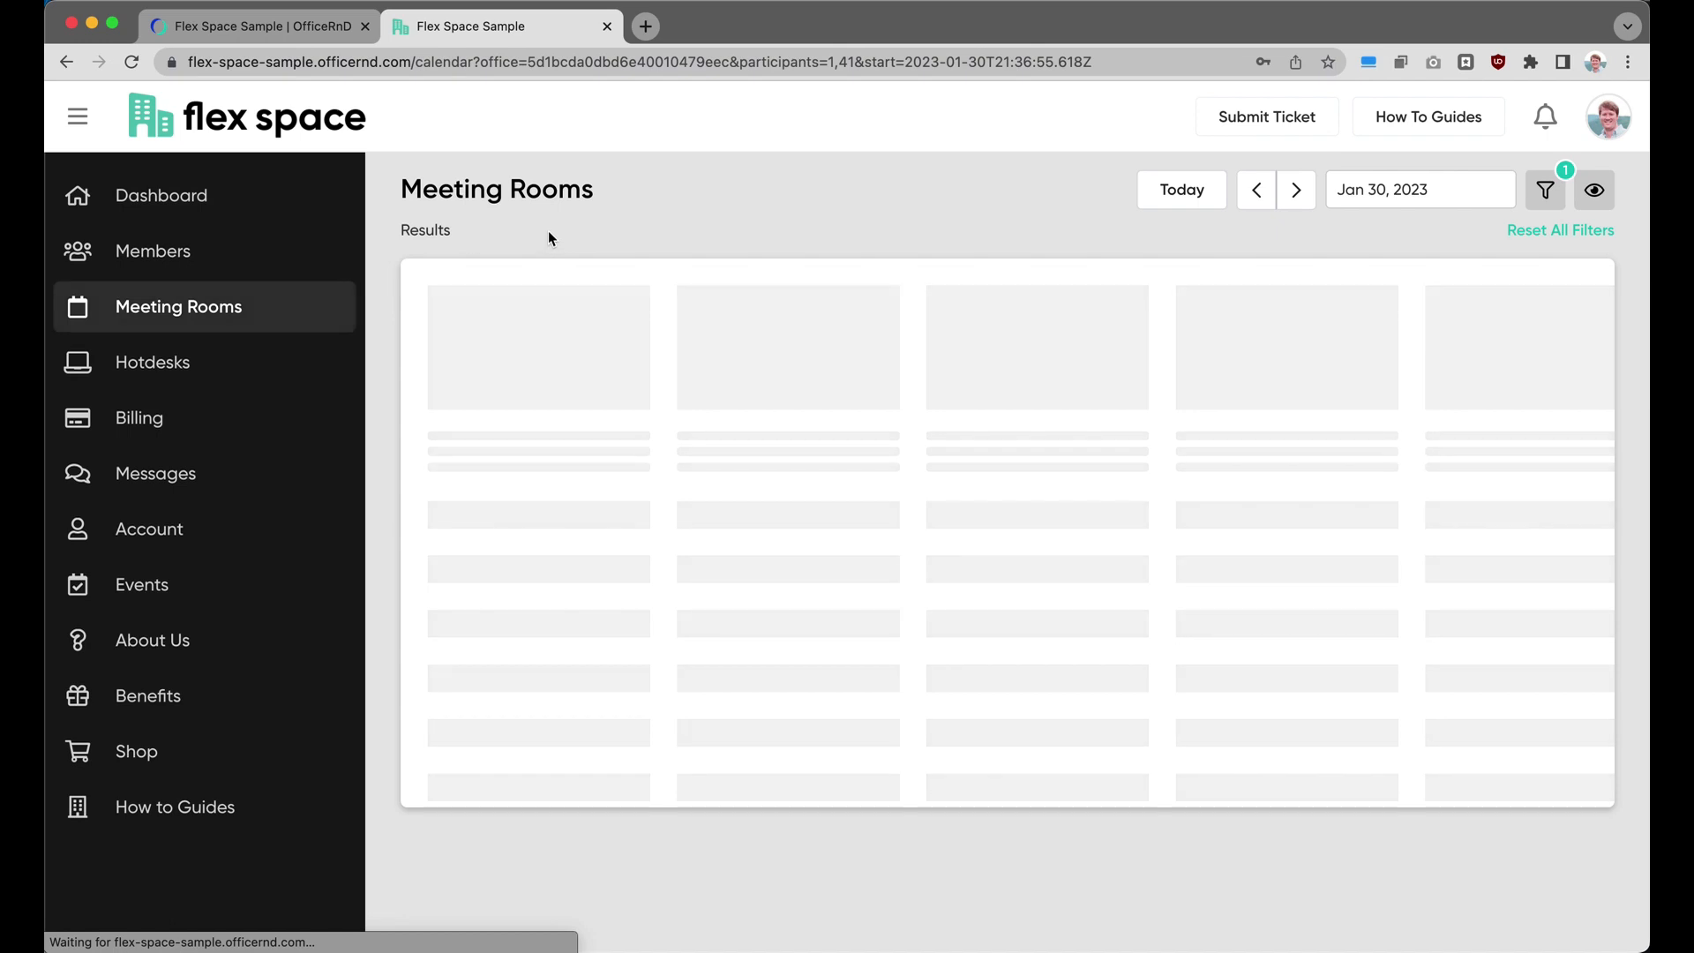
{"action": "scroll", "coordinate": [605, 622], "scroll_direction": "down", "scroll_amount": 5}
{"action": "scroll", "coordinate": [605, 622], "scroll_direction": "down", "scroll_amount": 5}
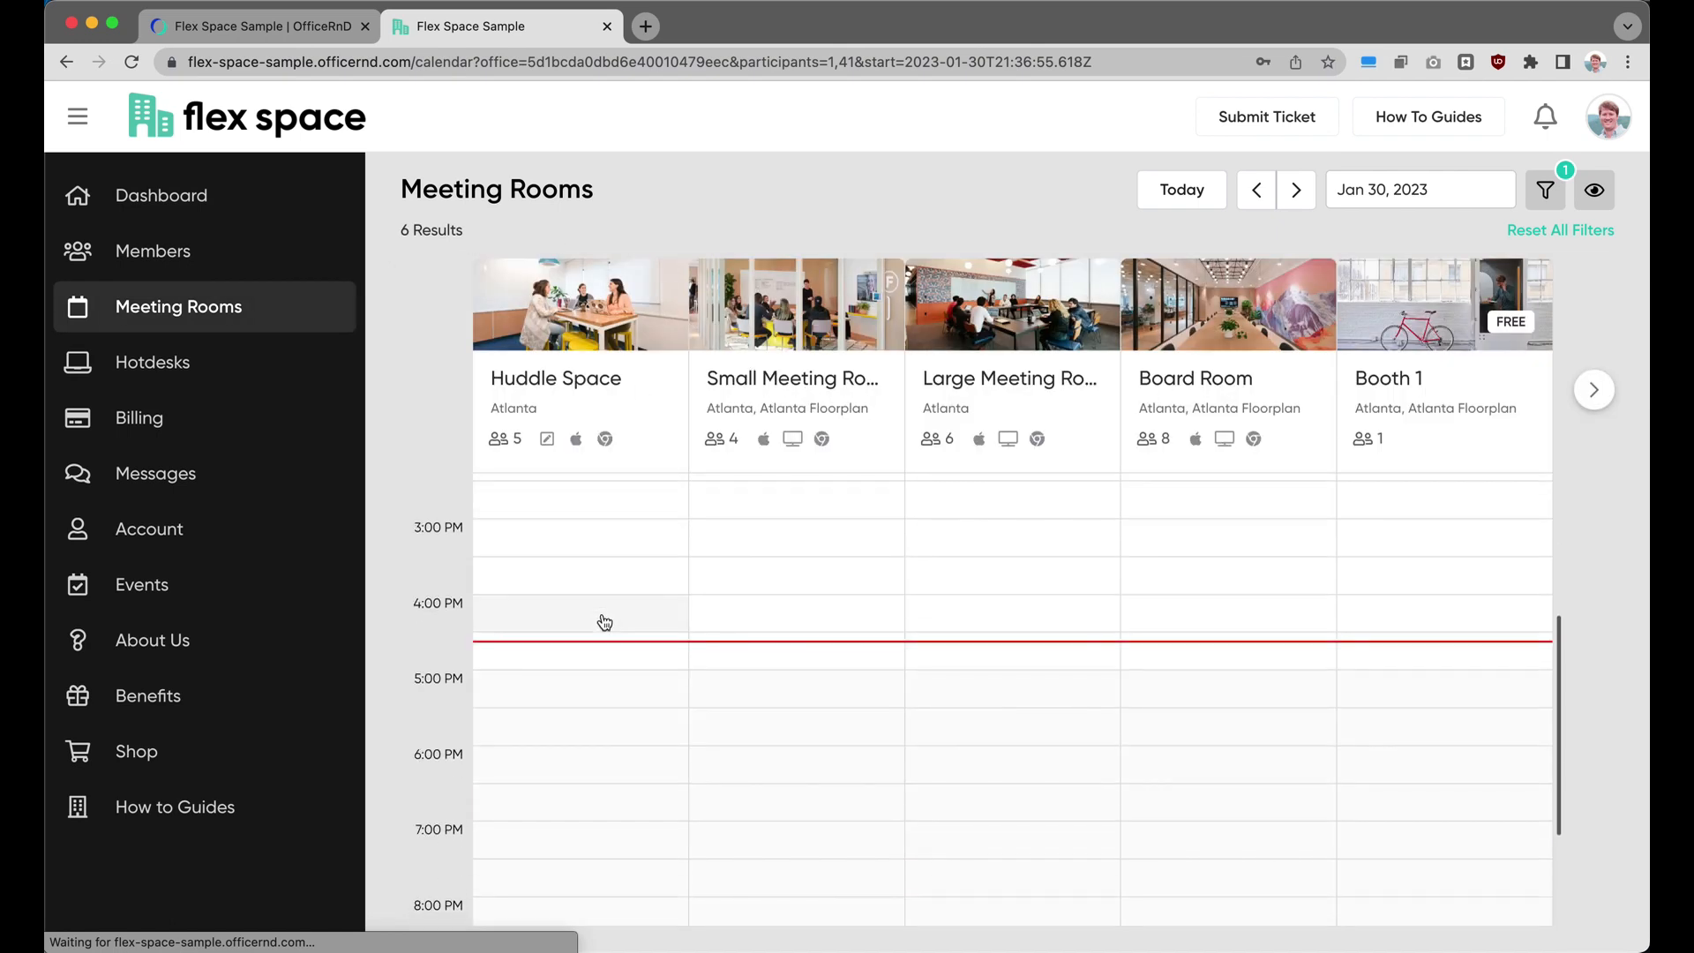
{"action": "scroll", "coordinate": [604, 622], "scroll_direction": "down", "scroll_amount": 3}
{"action": "scroll", "coordinate": [606, 622], "scroll_direction": "down", "scroll_amount": 3}
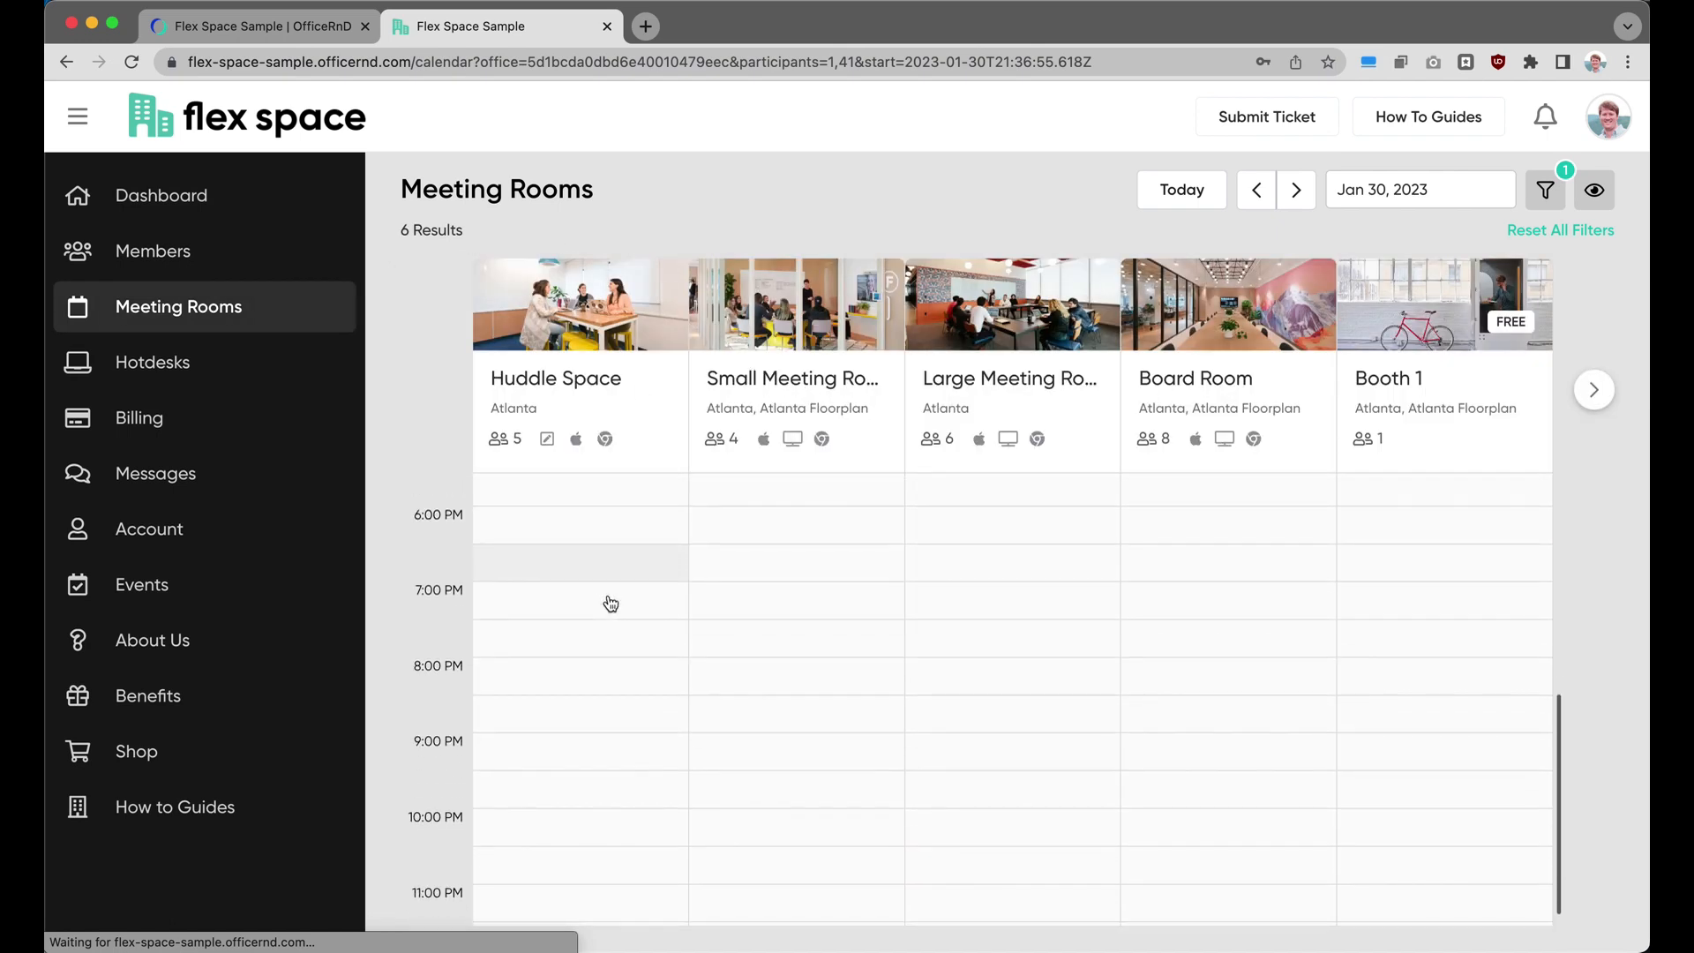
{"action": "scroll", "coordinate": [610, 604], "scroll_direction": "down", "scroll_amount": 1}
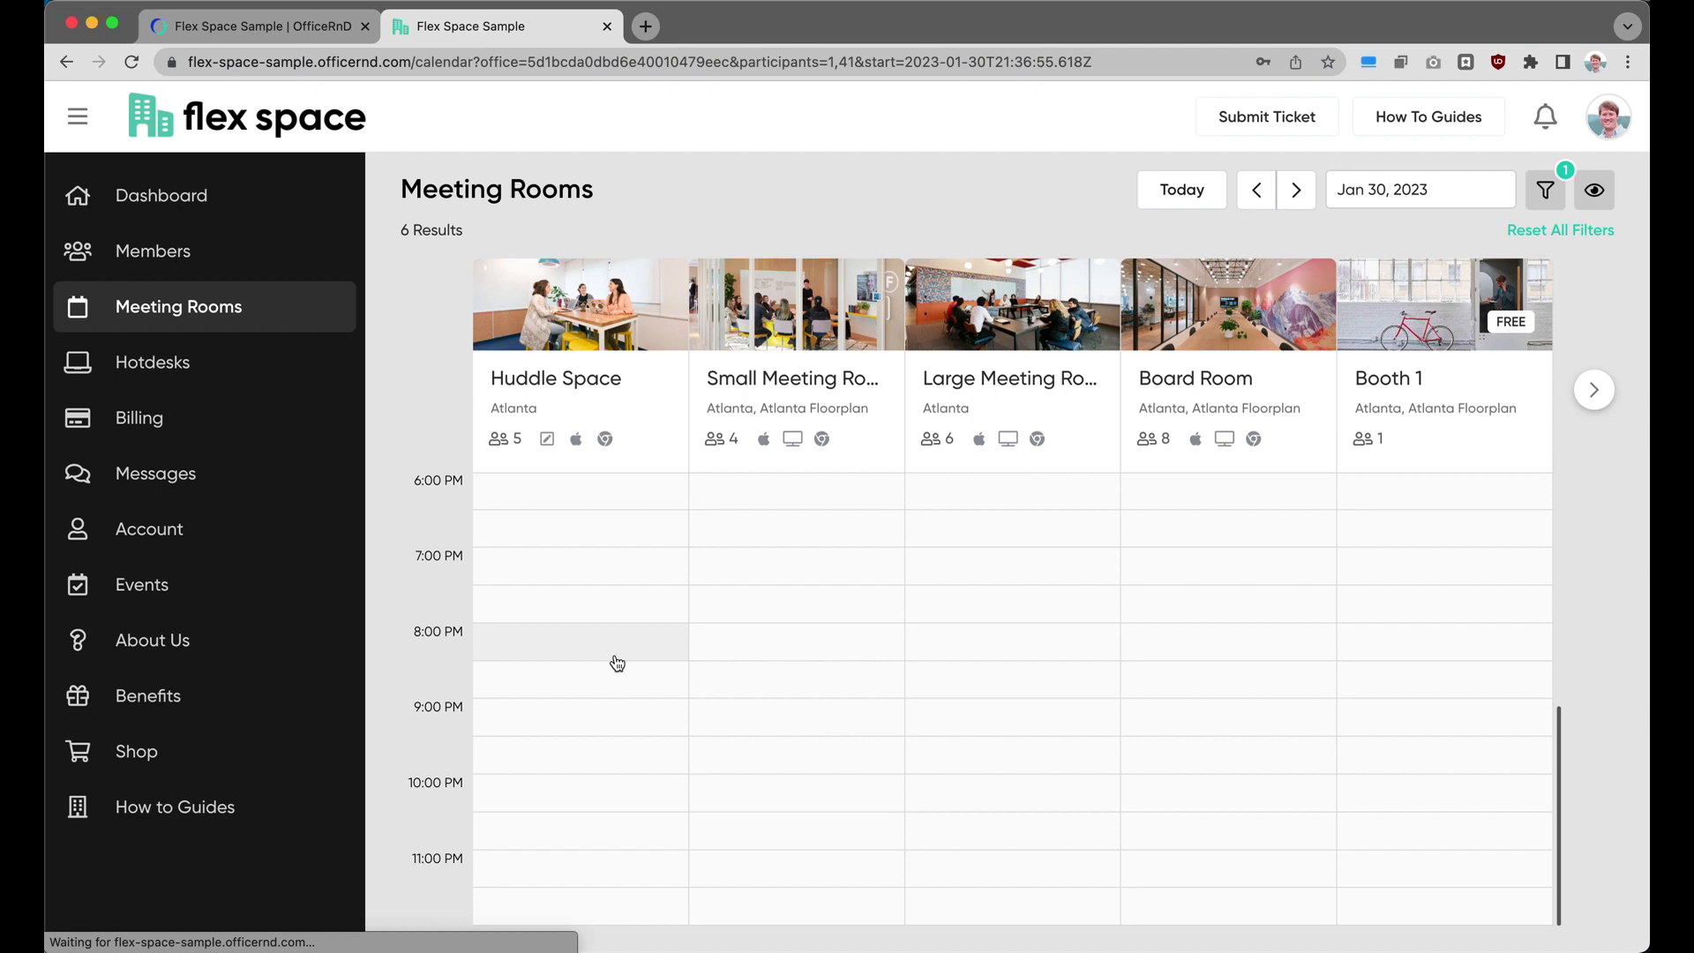
Return to the admin booking settings showing the non-active members restriction
{"action": "left_click", "coordinate": [252, 25]}
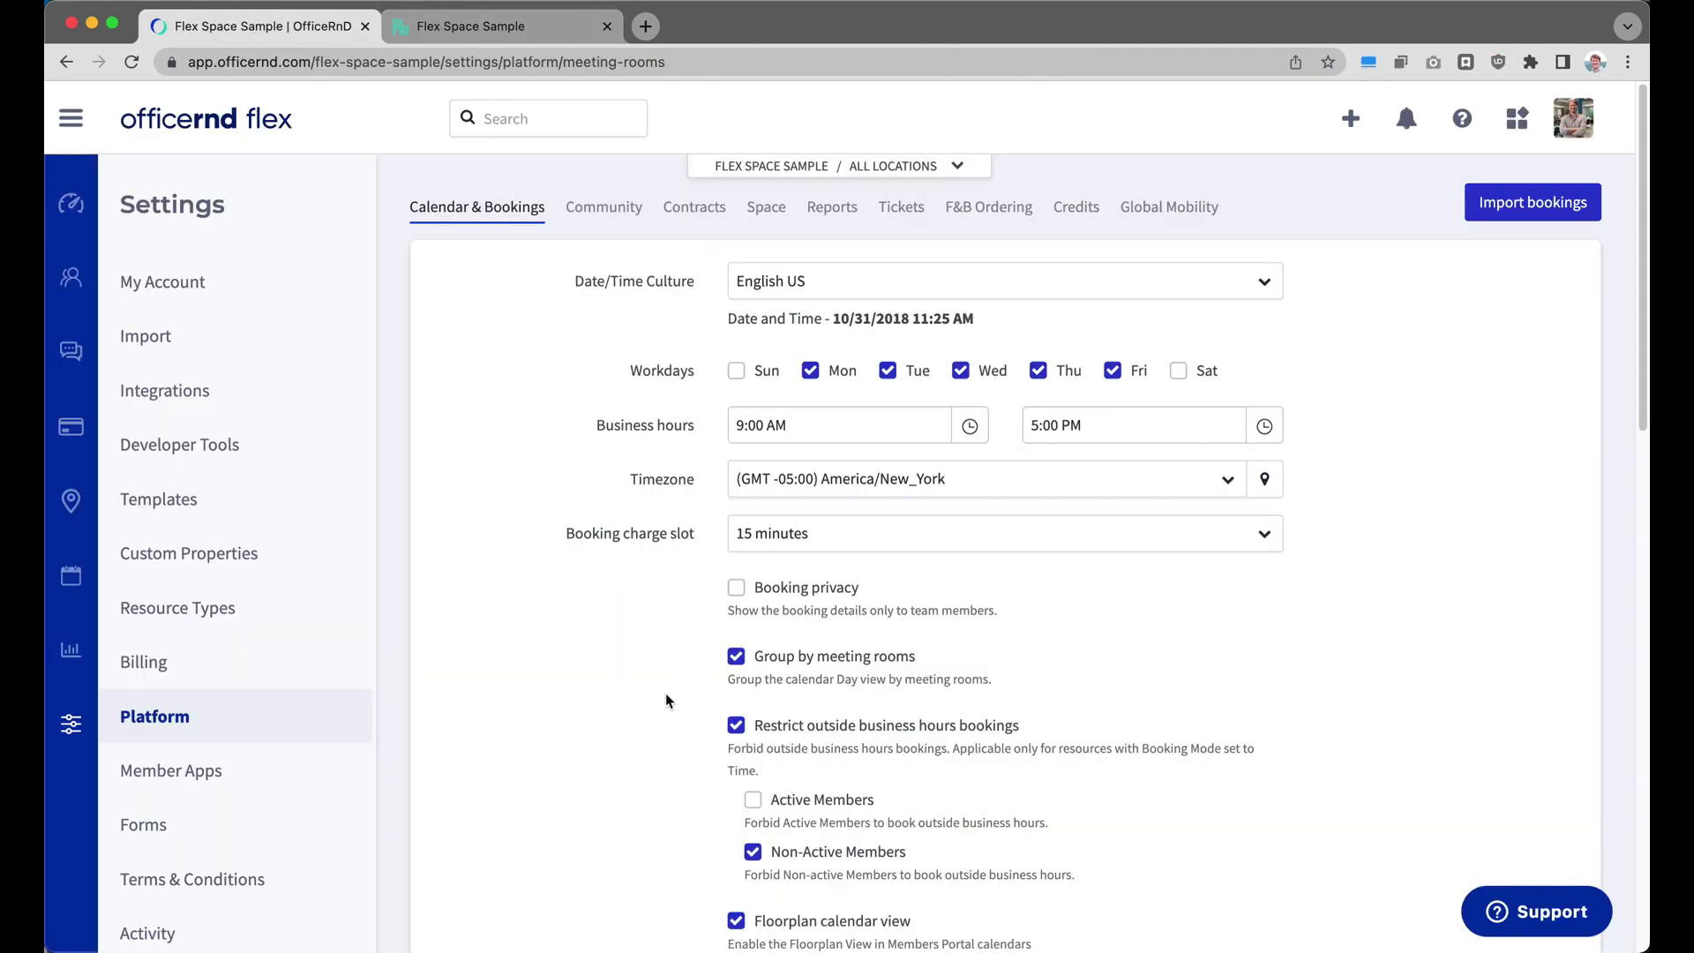
{"action": "scroll", "coordinate": [665, 692], "scroll_direction": "down", "scroll_amount": 5}
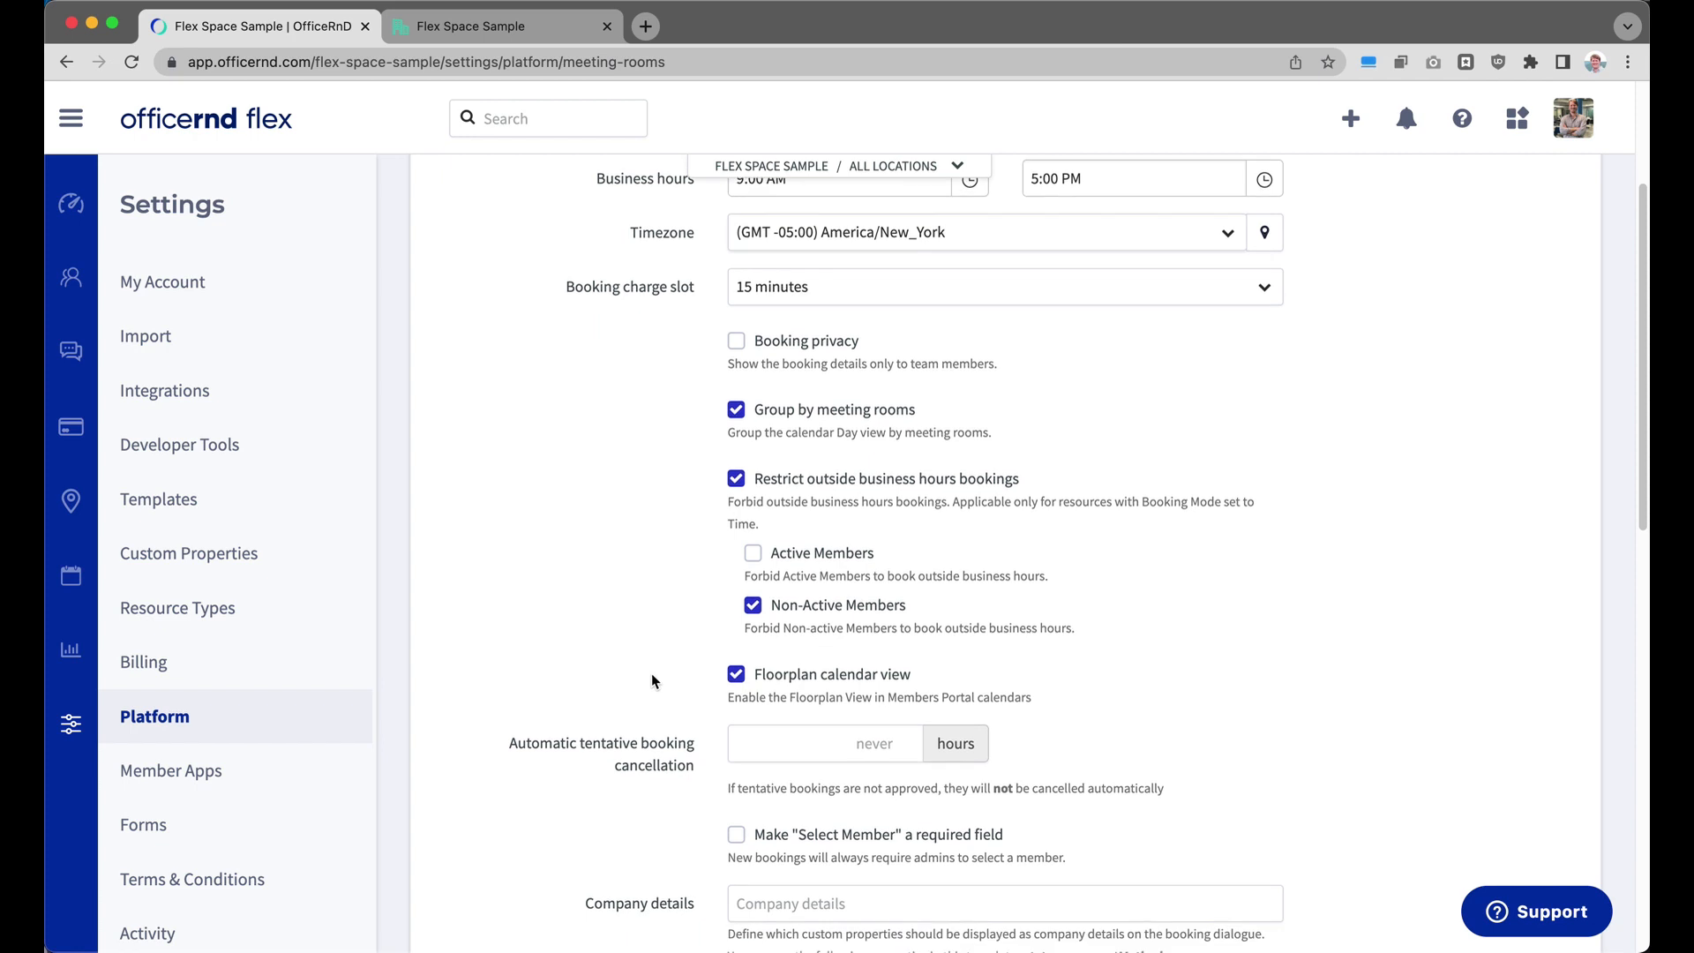